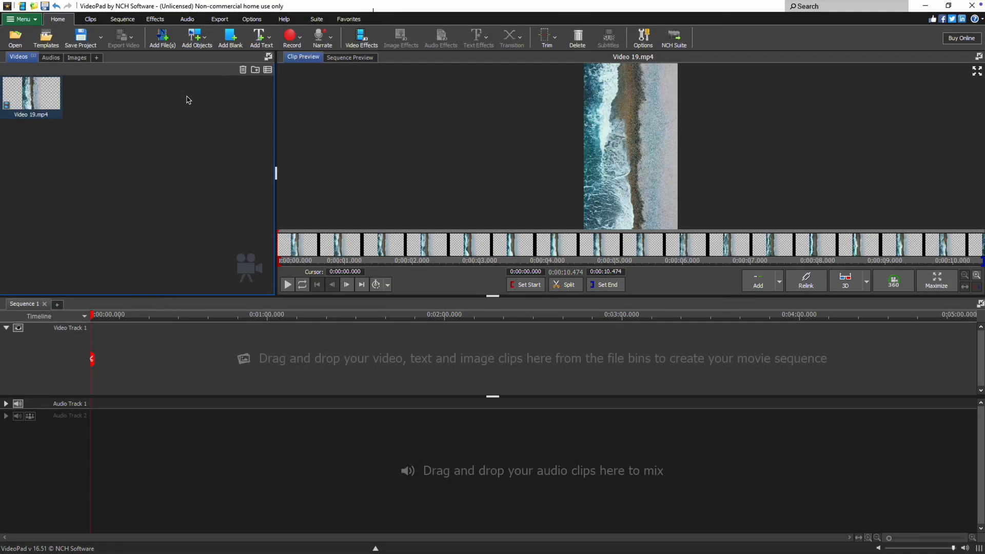
Step: Place Video 19.mp4 on Video Track 1 and bring up its Editing effects
left_click(56, 102)
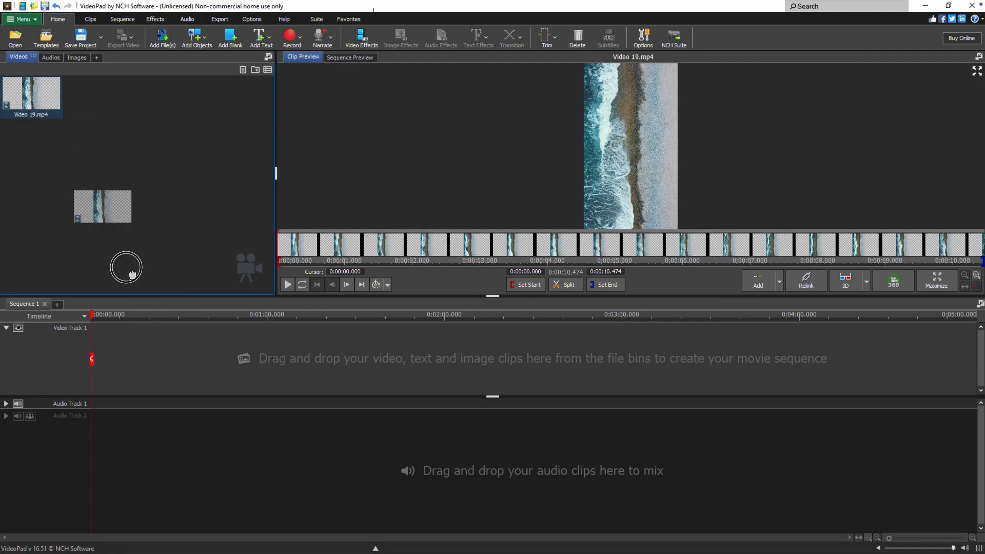
left_click_drag(56, 103, 147, 377)
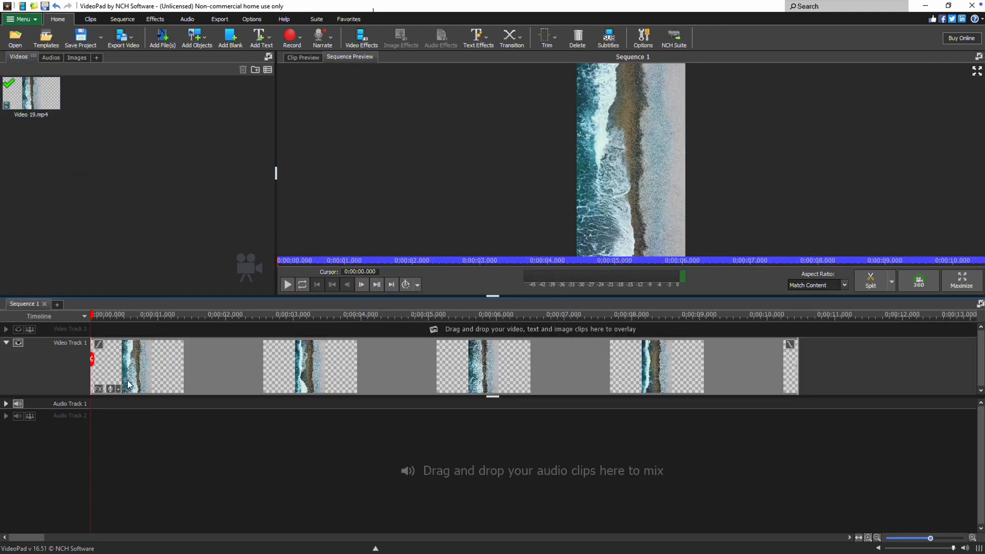
left_click(100, 389)
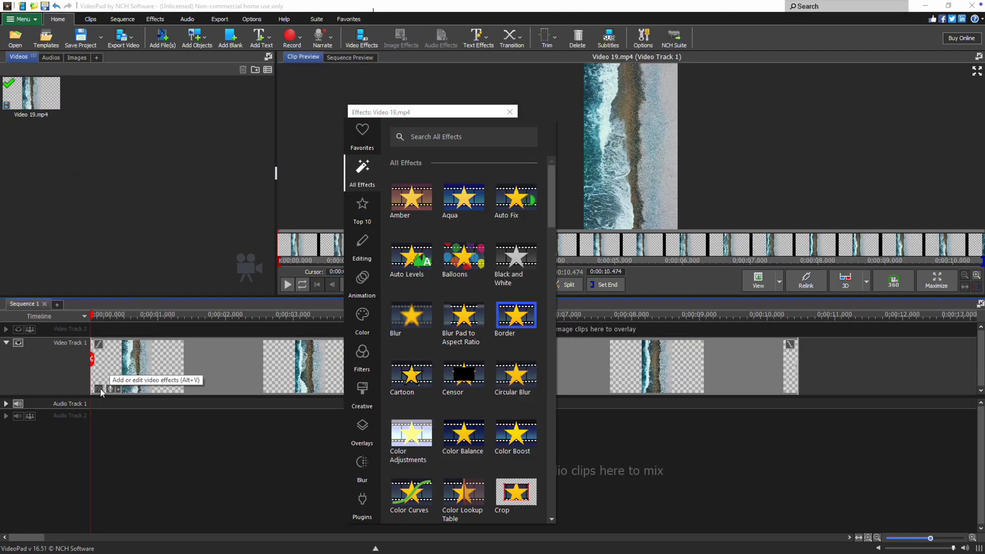
left_click(362, 249)
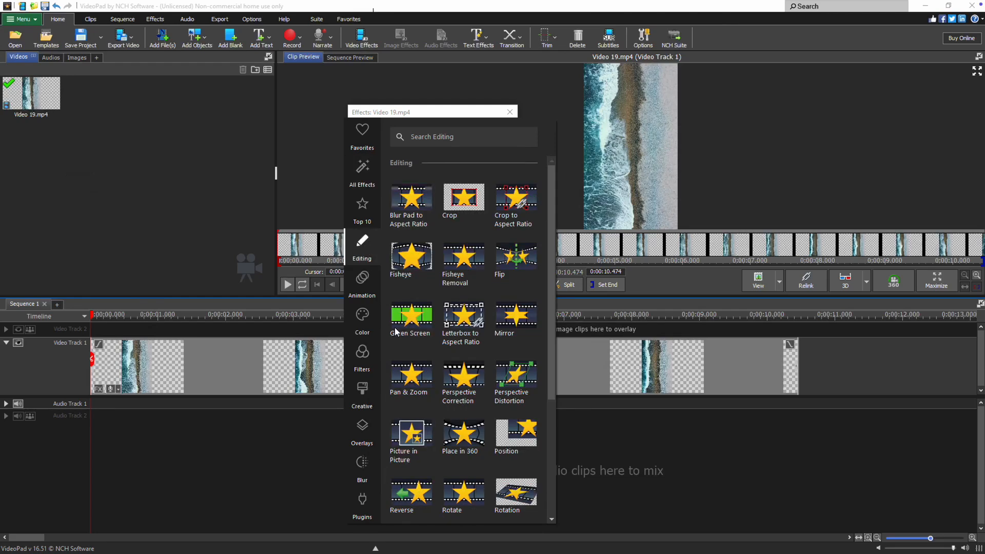
Step: Apply a Rotate effect at 90 degrees so the clip shows in portrait
left_click(463, 493)
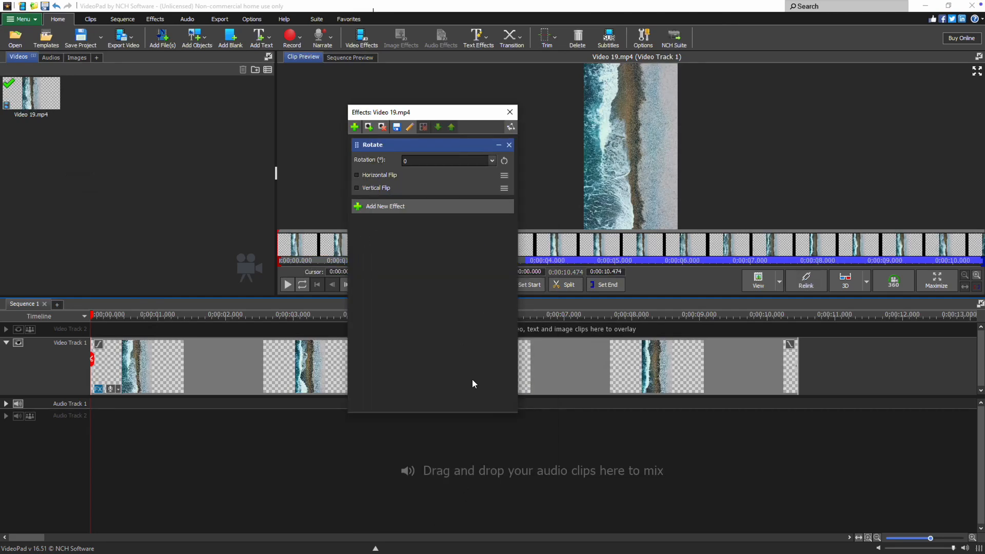
left_click(491, 162)
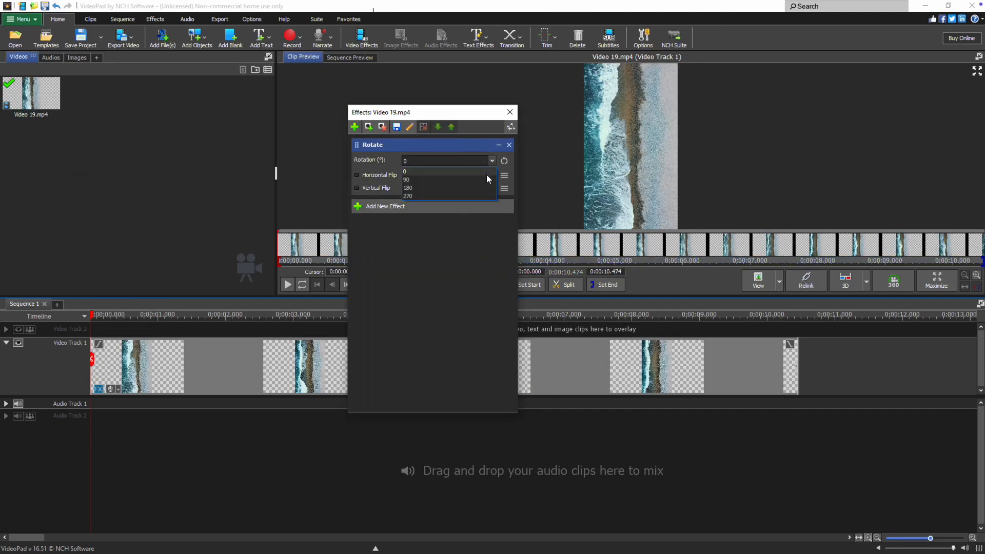
left_click(486, 177)
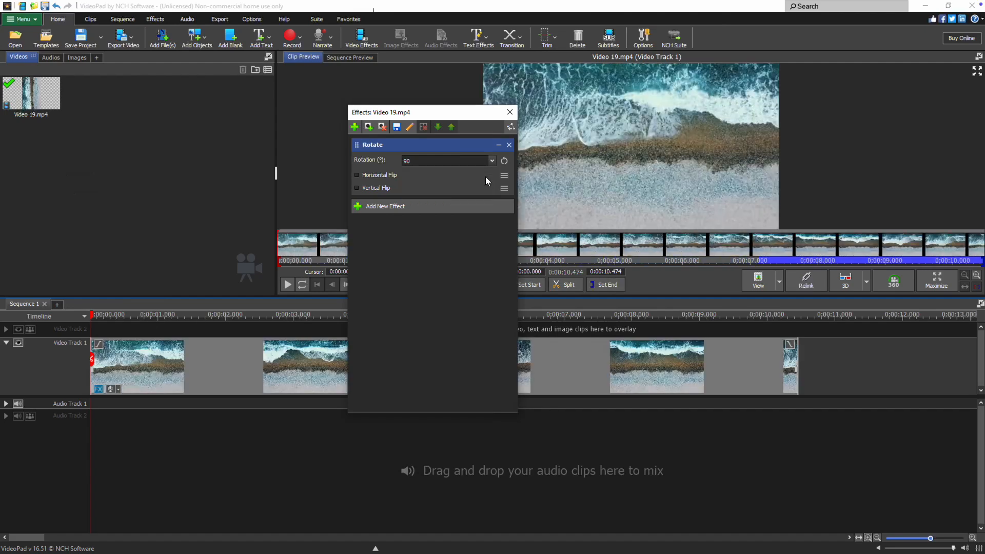
left_click(511, 116)
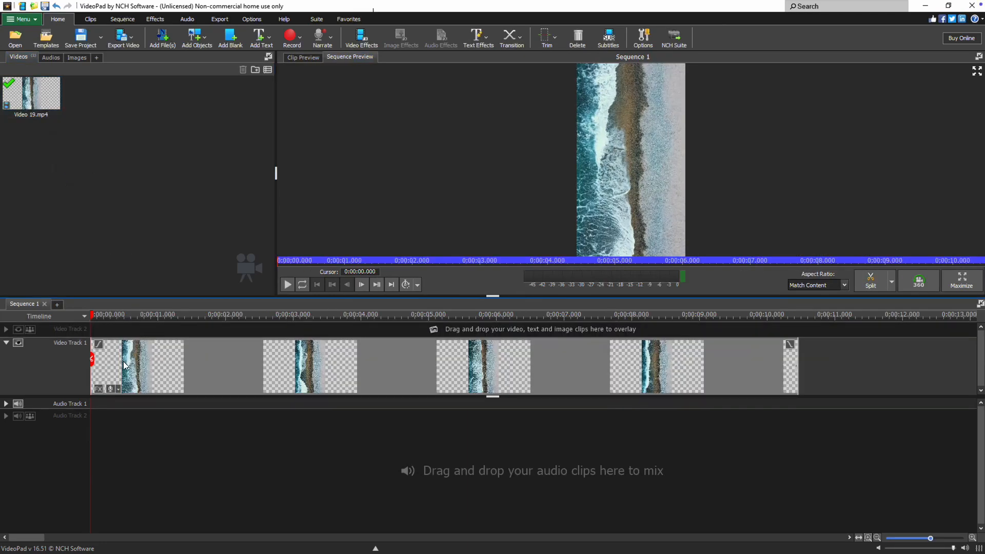
Step: Add another Rotate effect from the Editing category and set it to 90 degrees
left_click(98, 388)
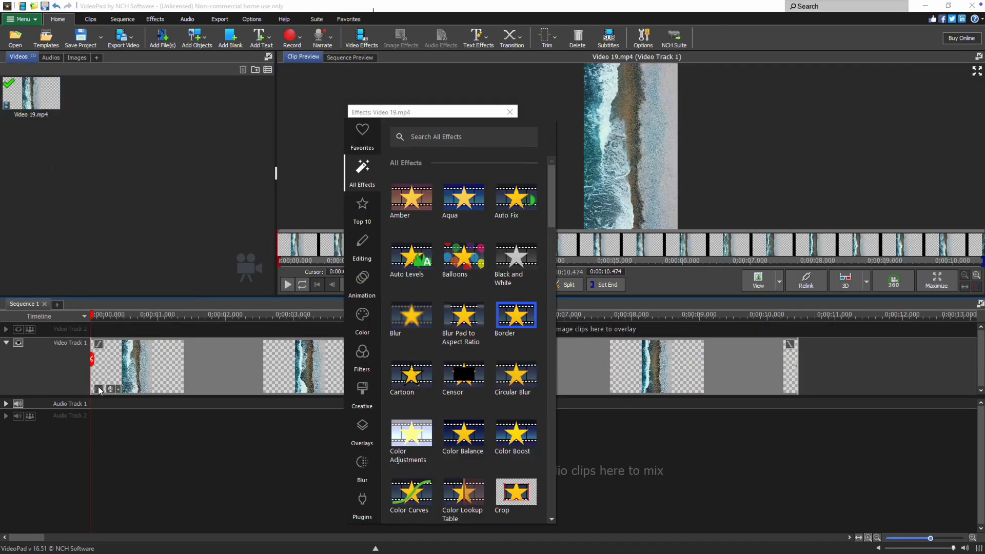
left_click(362, 246)
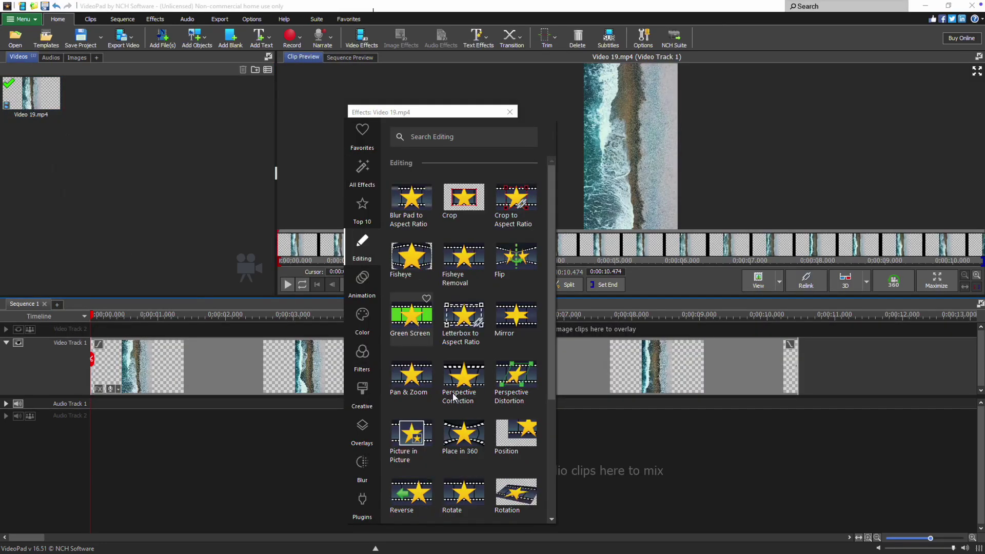
left_click(466, 495)
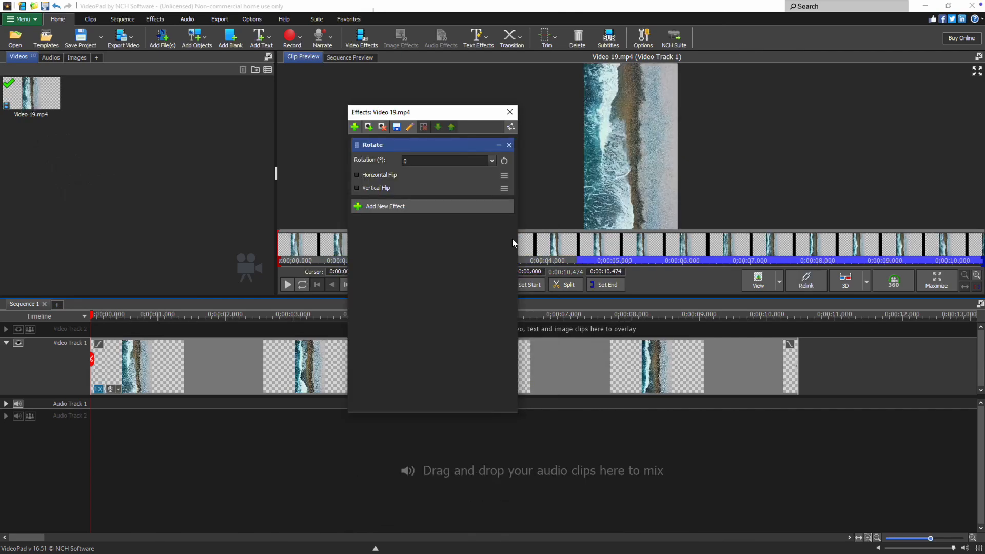
left_click(493, 163)
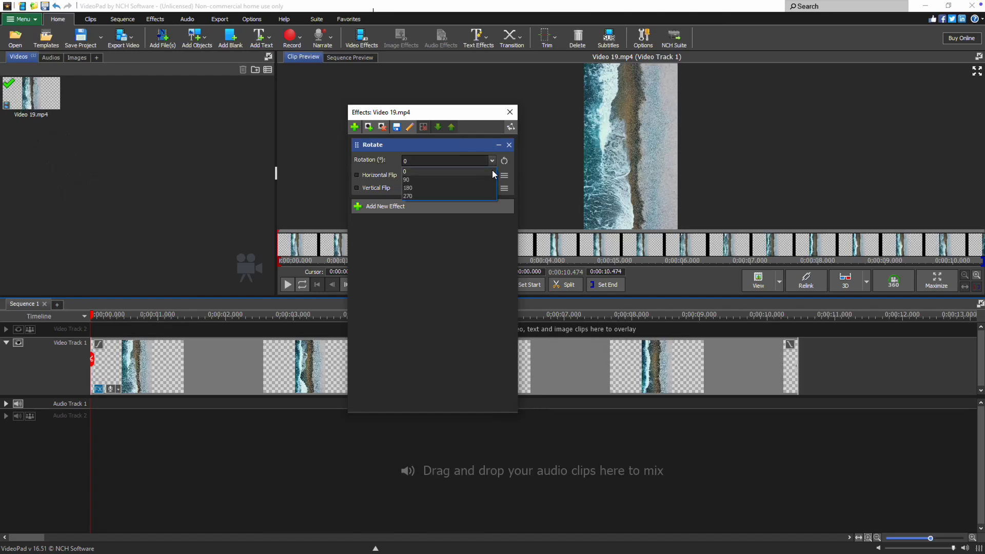
left_click(489, 178)
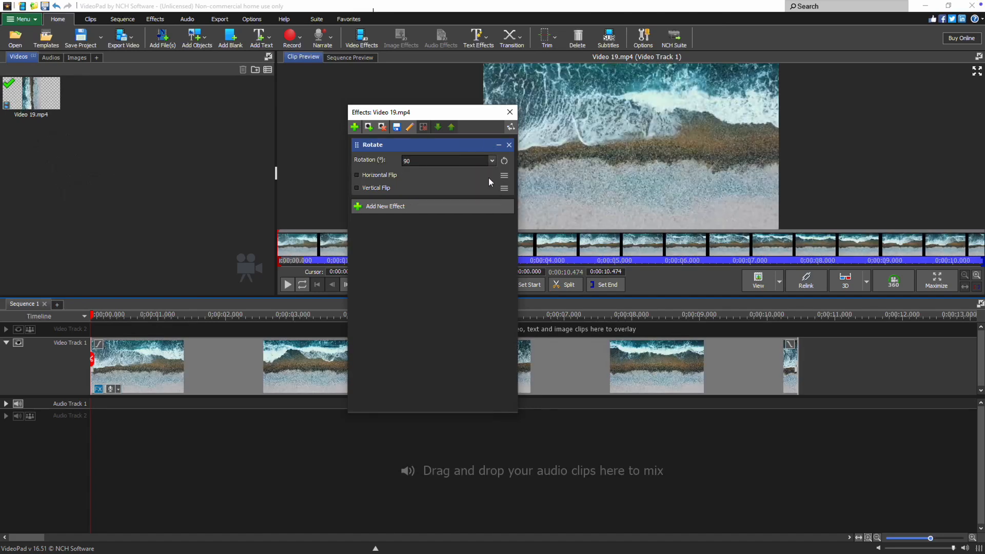
Step: Reselect 90 degrees, try Horizontal then Vertical Flip, and turn the flip off again
left_click(493, 163)
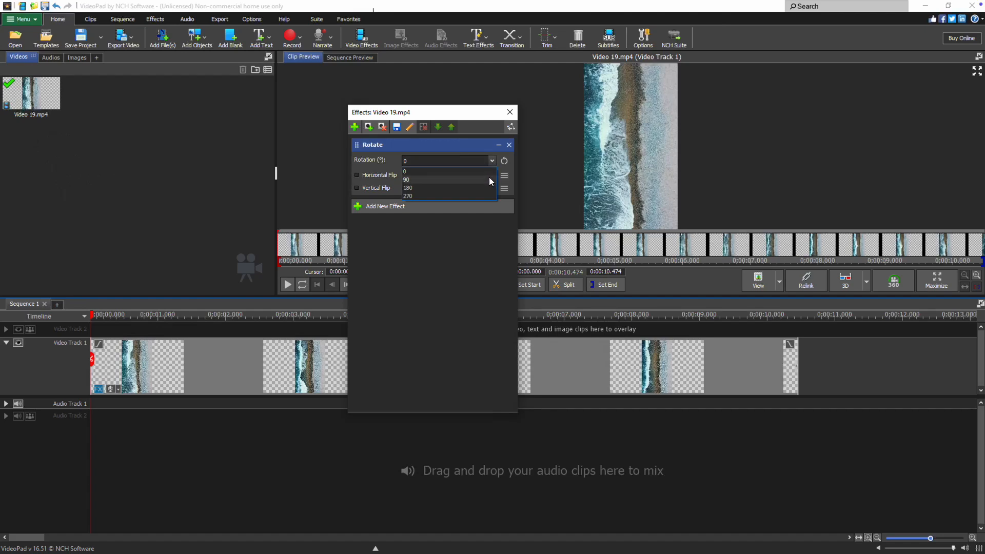
left_click(489, 177)
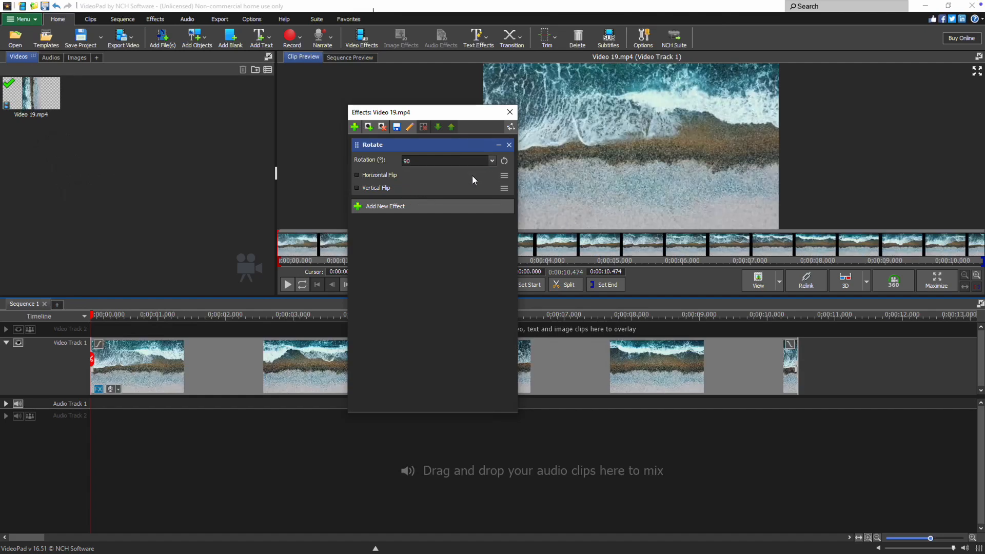
left_click(384, 176)
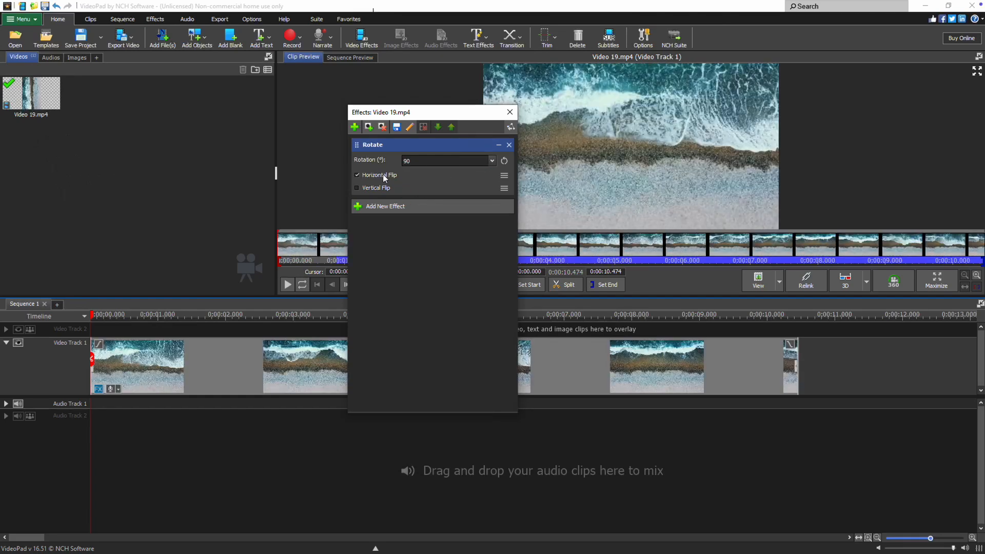
left_click(383, 176)
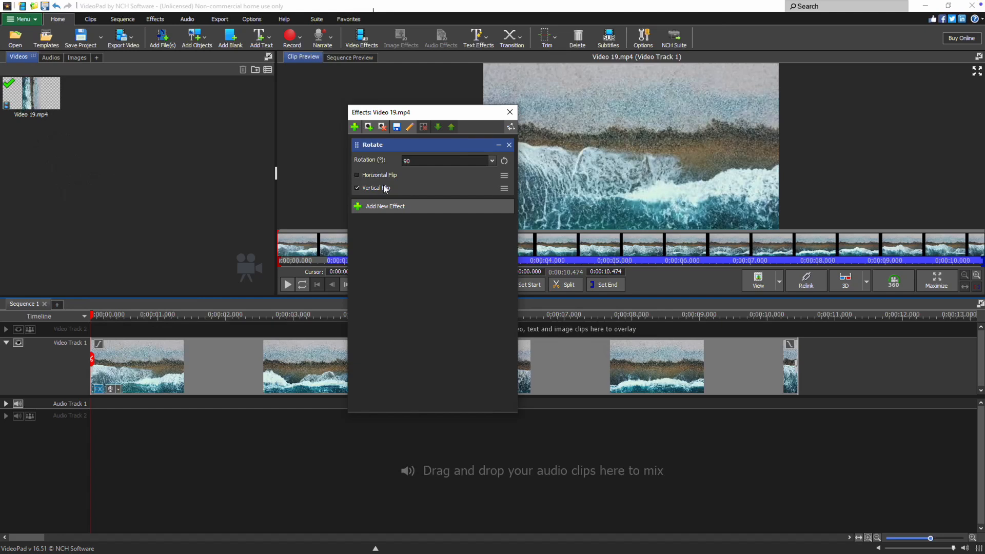
left_click(385, 189)
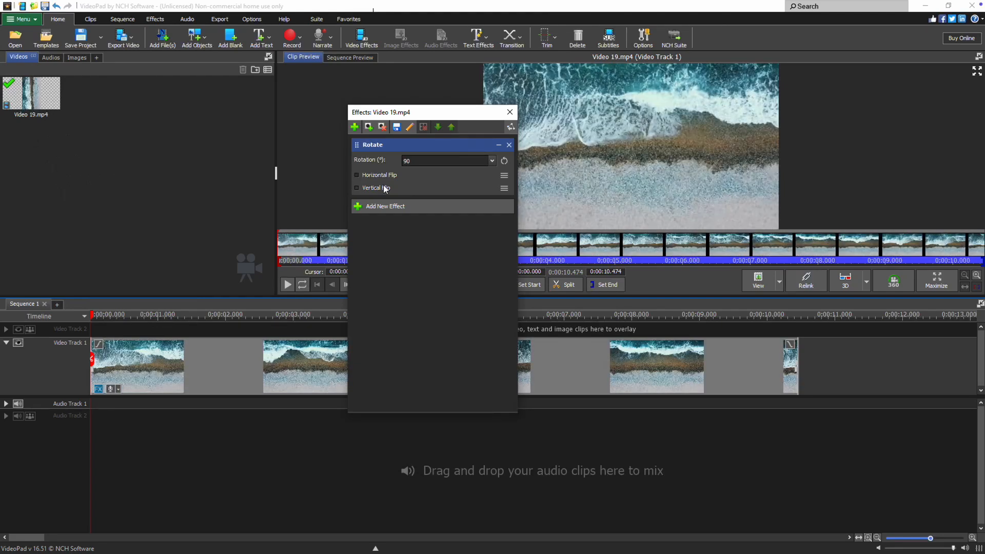
Step: Remove the Rotate effect and add a Rotation effect from the Editing category
left_click(509, 145)
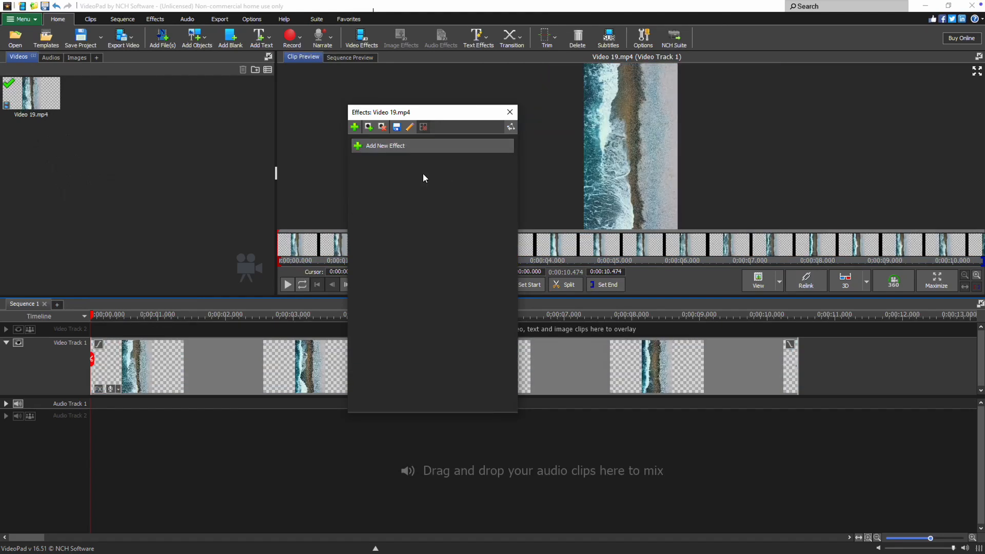
left_click(421, 145)
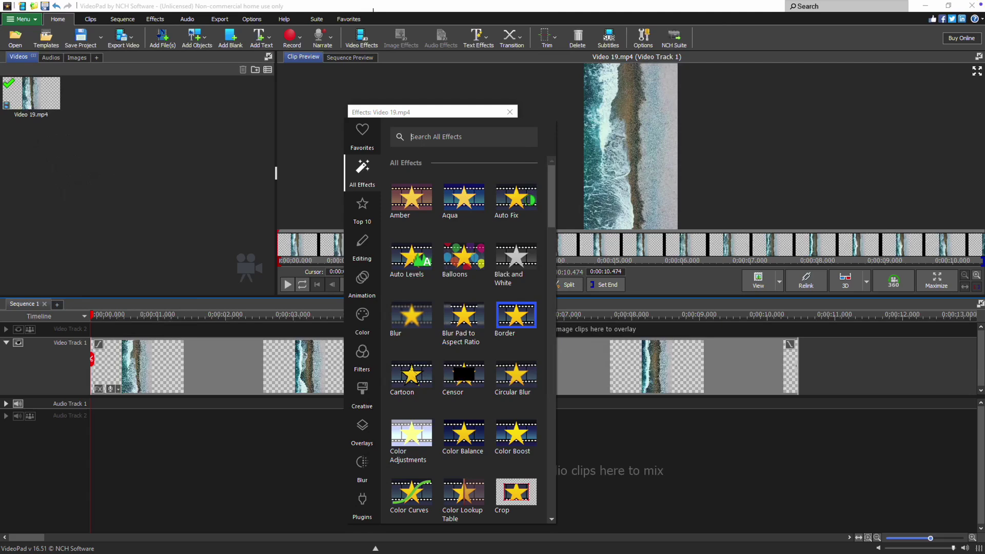
left_click(361, 257)
left_click(515, 491)
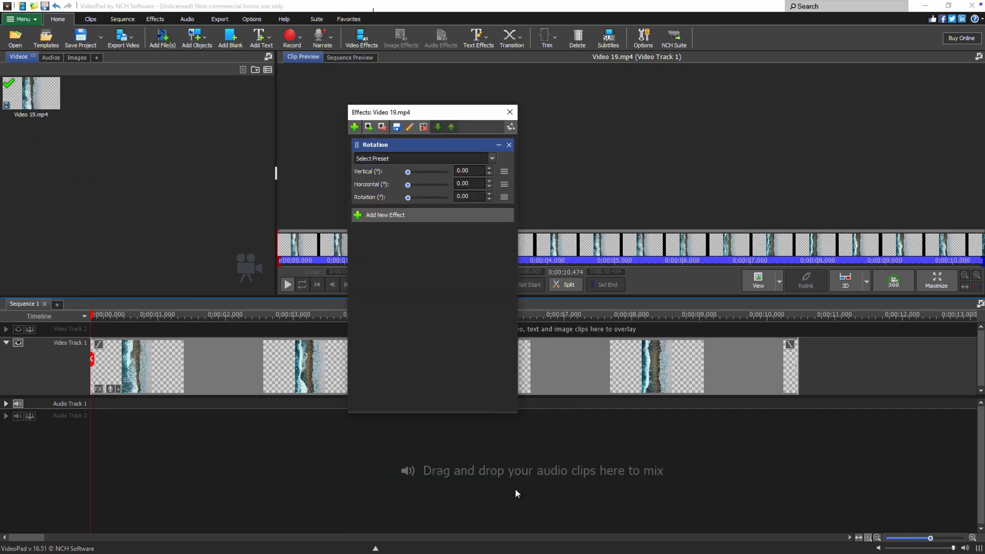
Step: Apply the Spin Clockwise preset and bring the vertical angle down to 0, leaving horizontal 360°
left_click(492, 159)
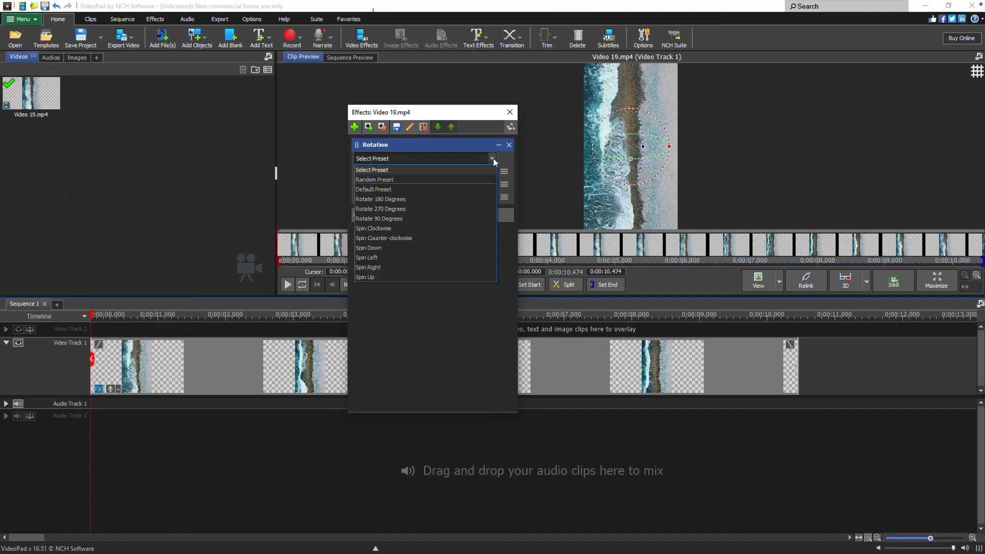
left_click(471, 227)
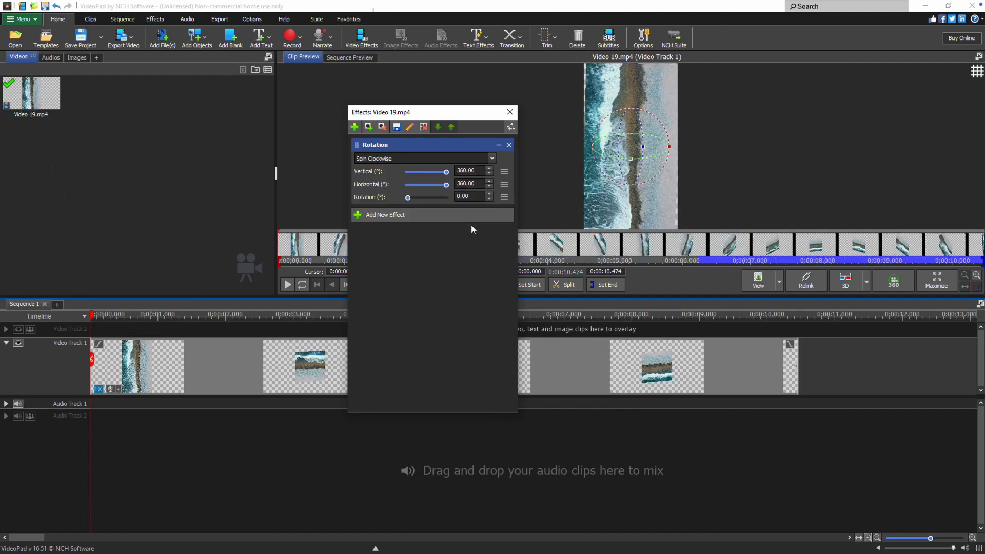
mouse_move(447, 171)
left_mouse_down()
mouse_move(439, 185)
mouse_move(447, 185)
mouse_move(407, 197)
left_mouse_up()
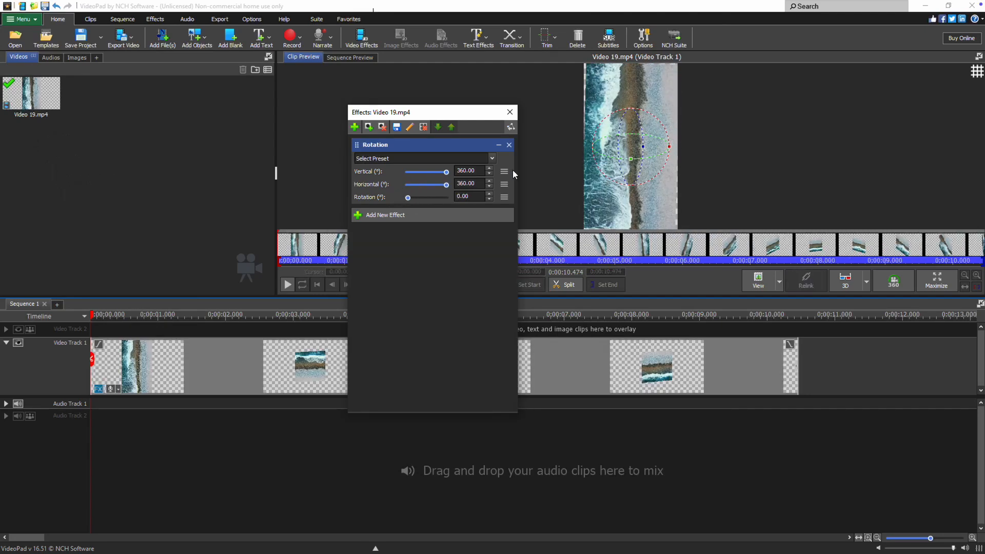
mouse_move(642, 146)
left_mouse_down()
mouse_move(642, 166)
mouse_move(645, 152)
left_mouse_up()
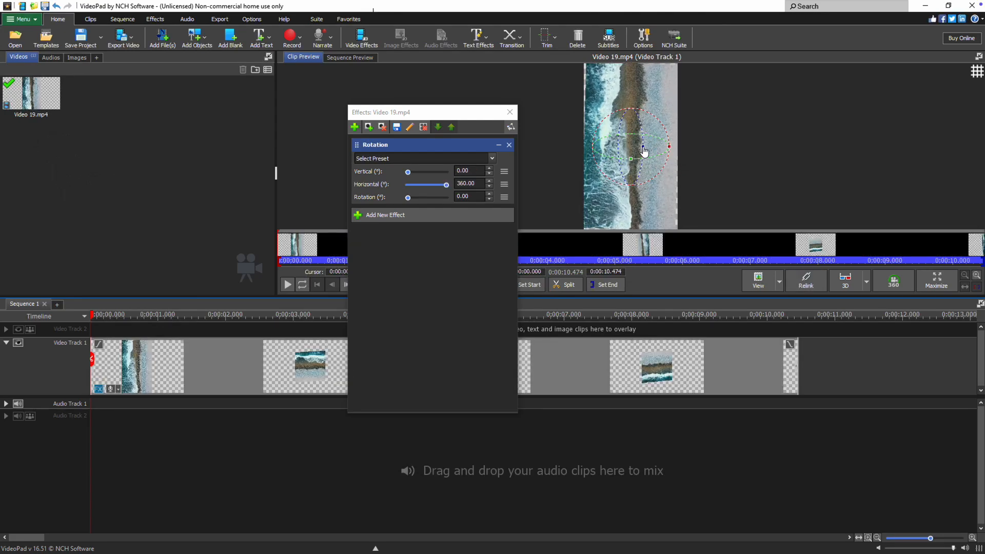
Step: Add a keyframe to the Rotation animation graph and bend the horizontal spin curve mid-clip
left_click(512, 128)
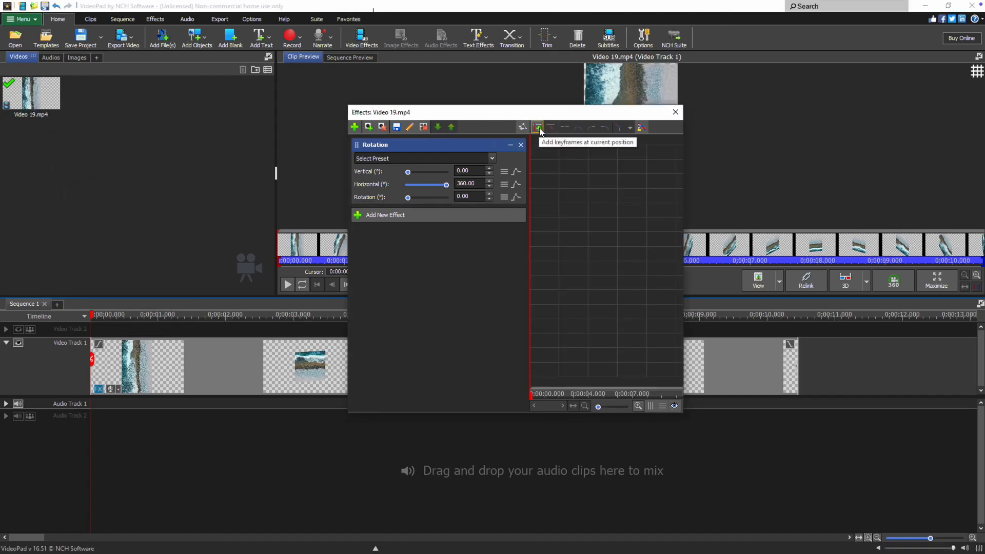
left_click(539, 130)
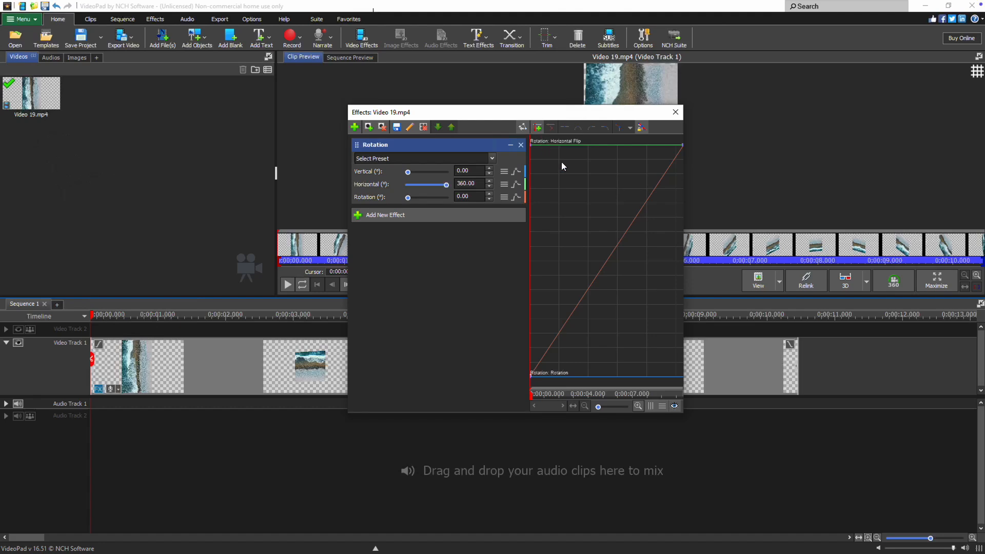
left_click_drag(636, 216, 628, 208)
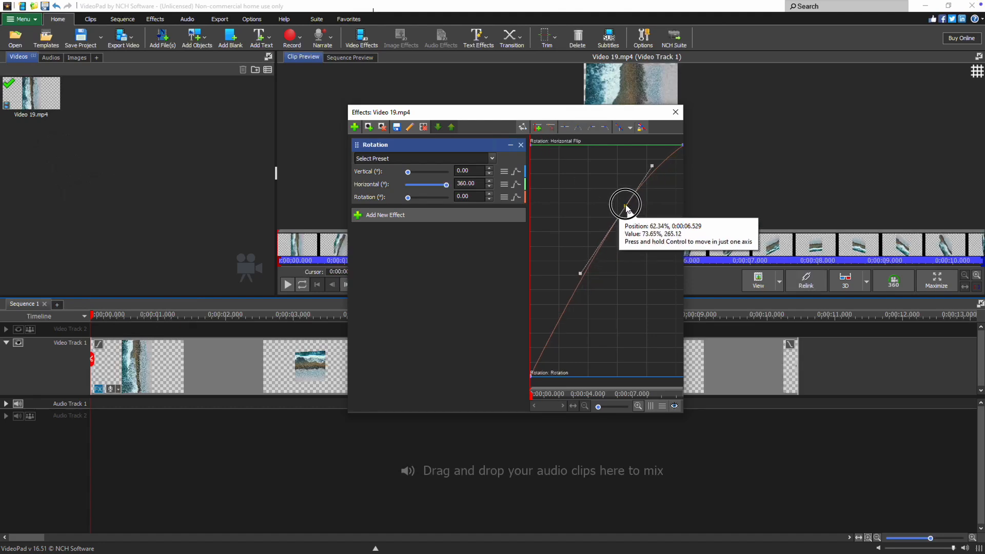